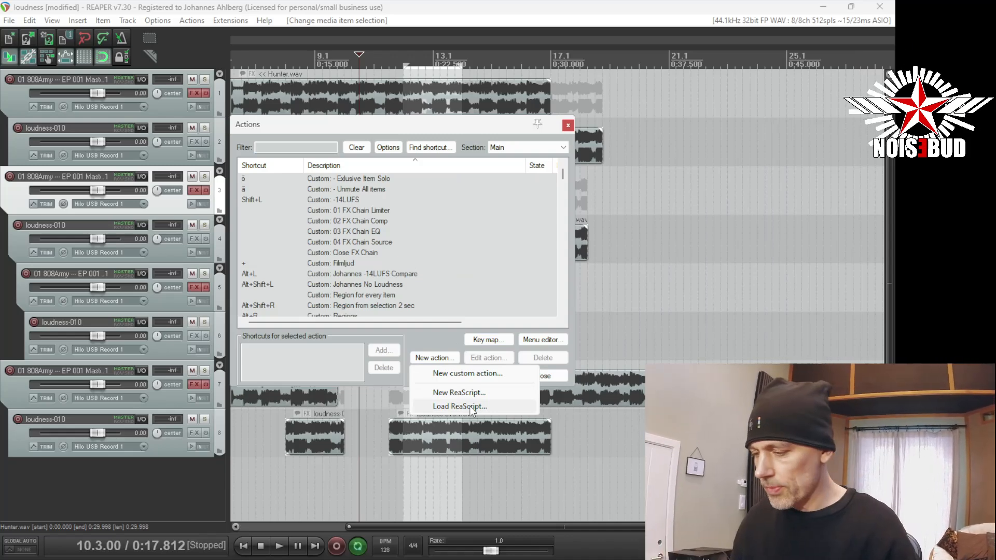
Load the ReaScript Focus.lua into the action list.
left_click(471, 408)
left_click(285, 224)
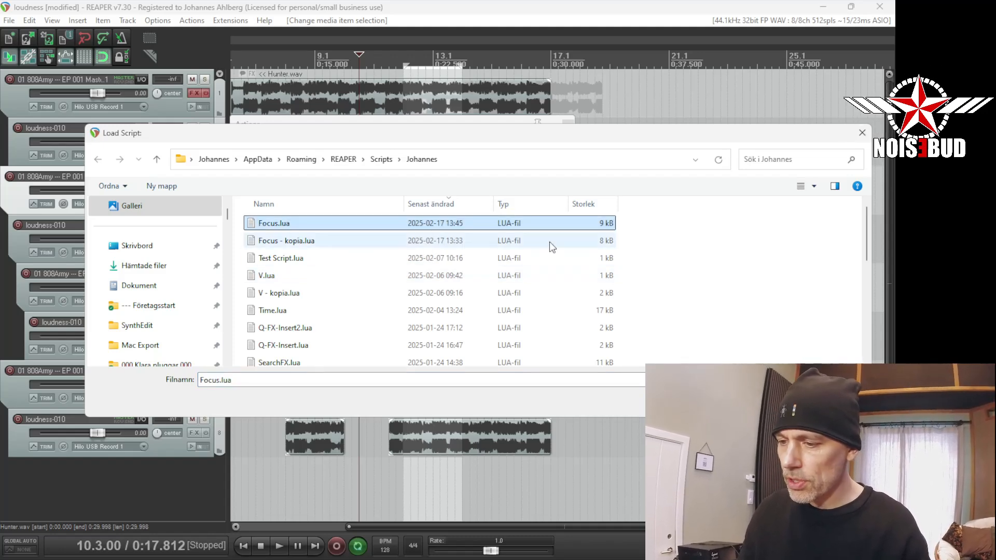
key("Return")
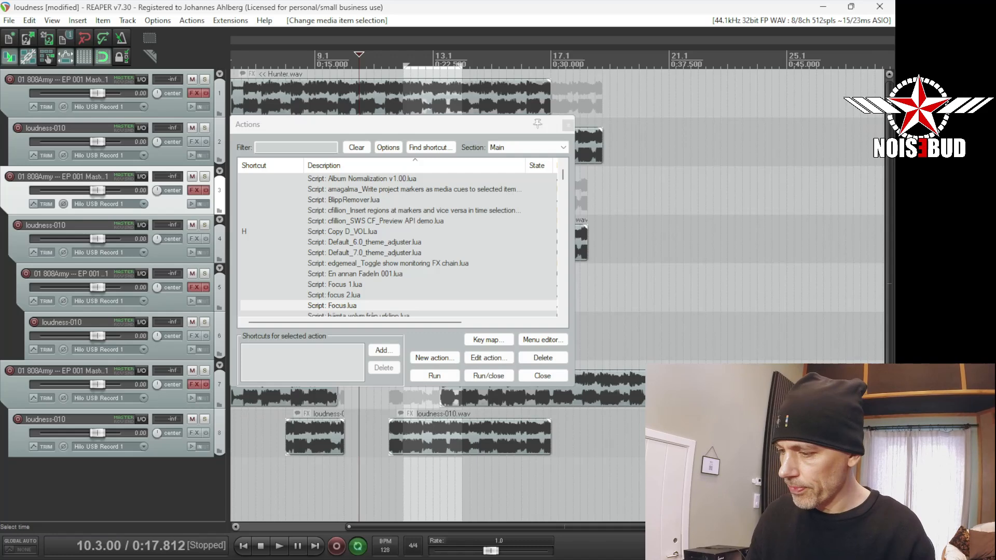
Assign the shortcut F to the Focus.lua script and close the action list.
left_click(337, 307)
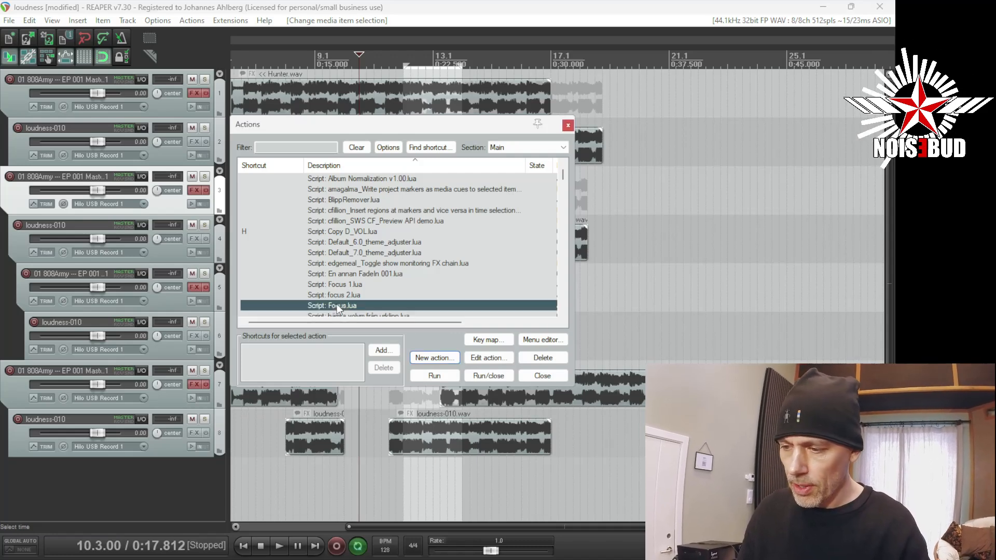
left_click(382, 351)
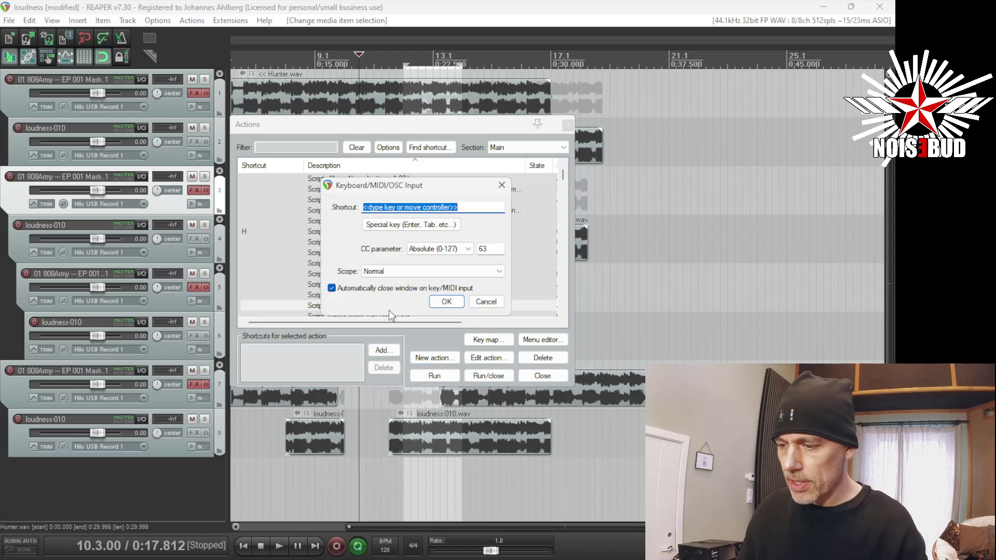
key("f")
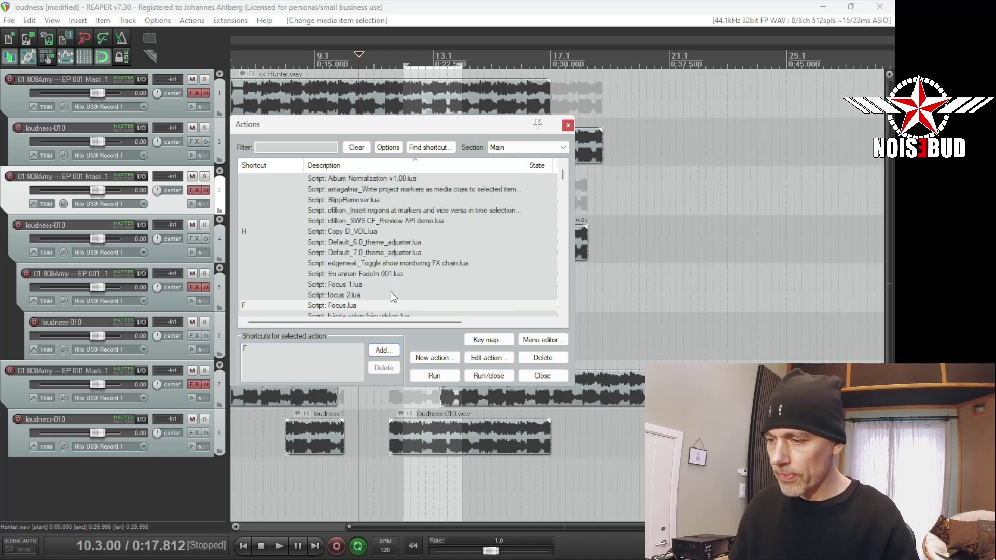
left_click(543, 376)
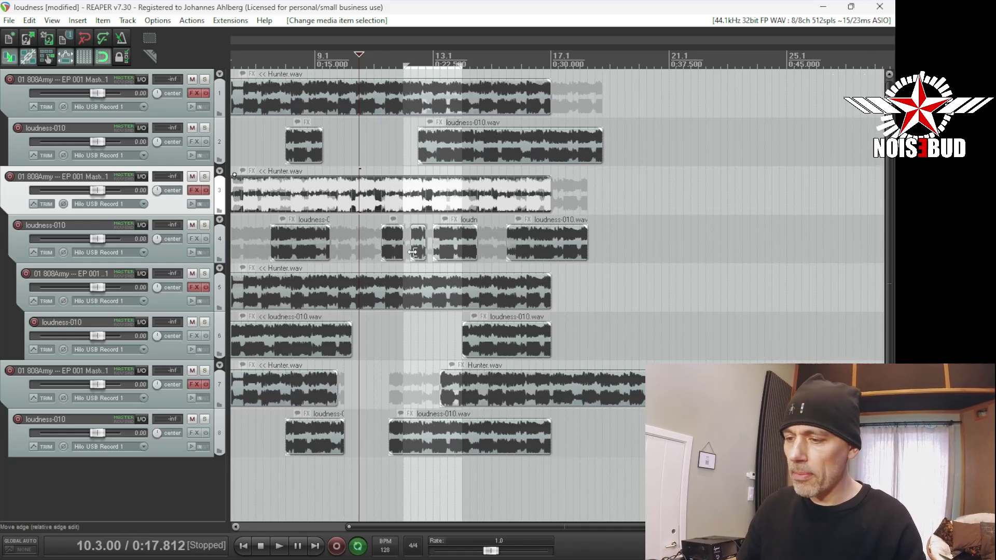
Select the short loudness-010 item on track 4 near 0:19 and run the Focus script on its track.
left_click(392, 249)
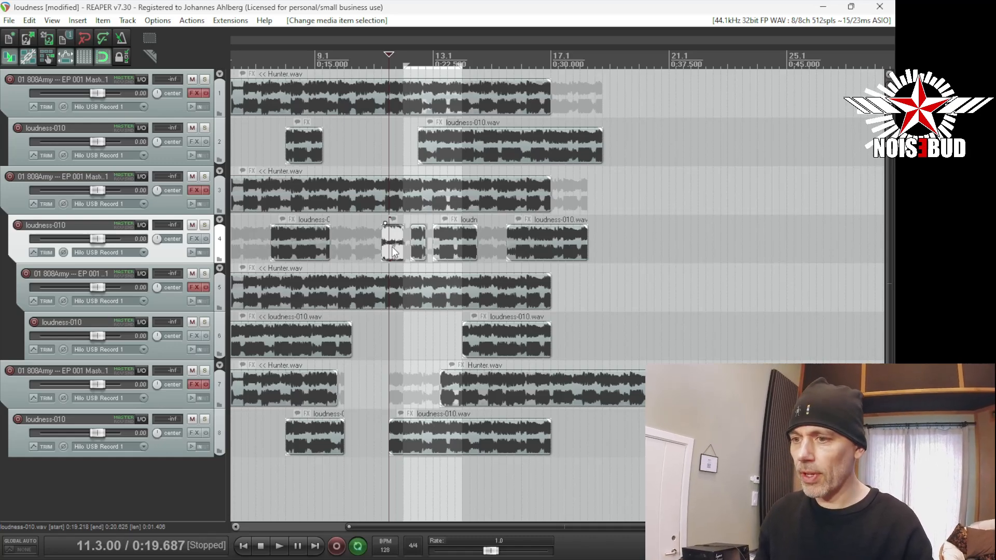
key("f")
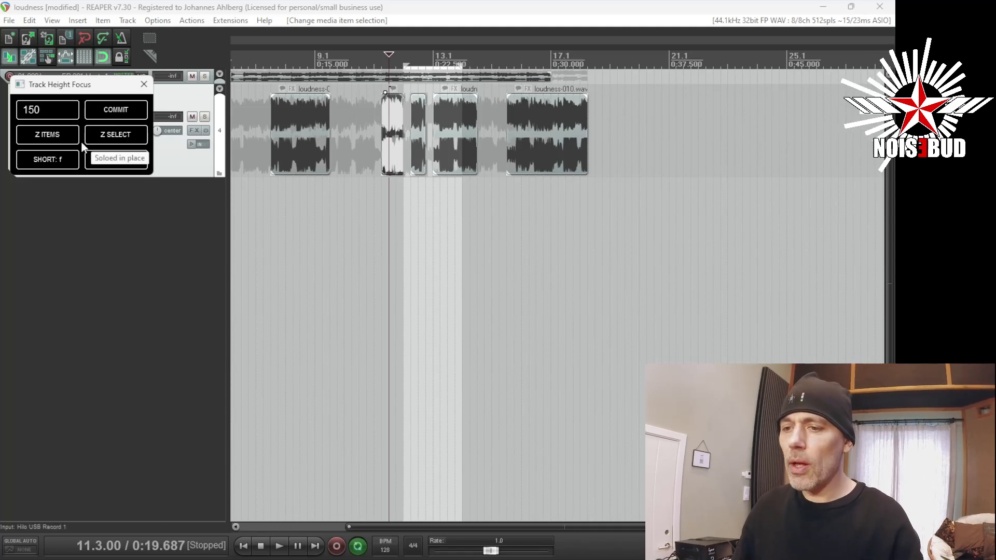
Try a larger height for the focused track and commit it.
left_click(62, 111)
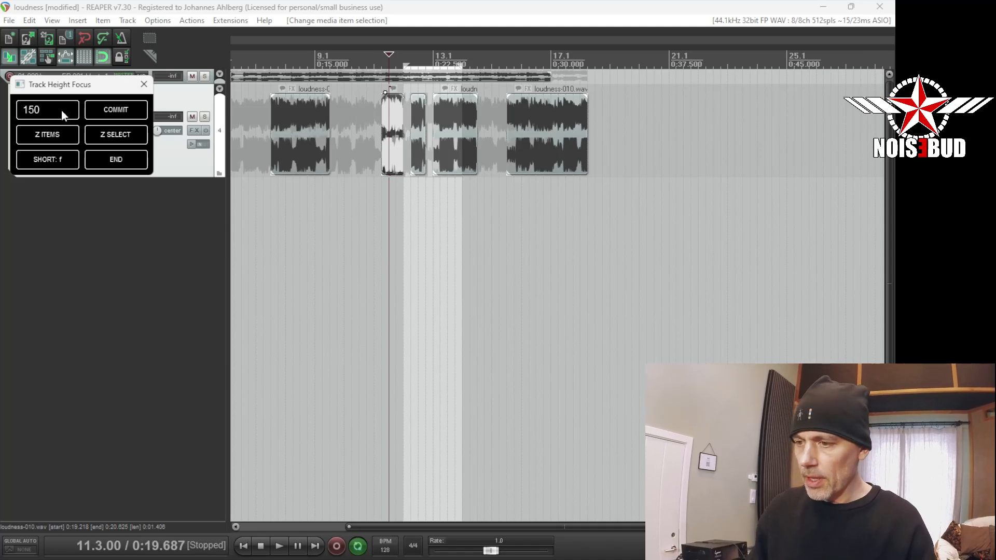
key("BackSpace")
key("BackSpace")
key("BackSpace")
type("300")
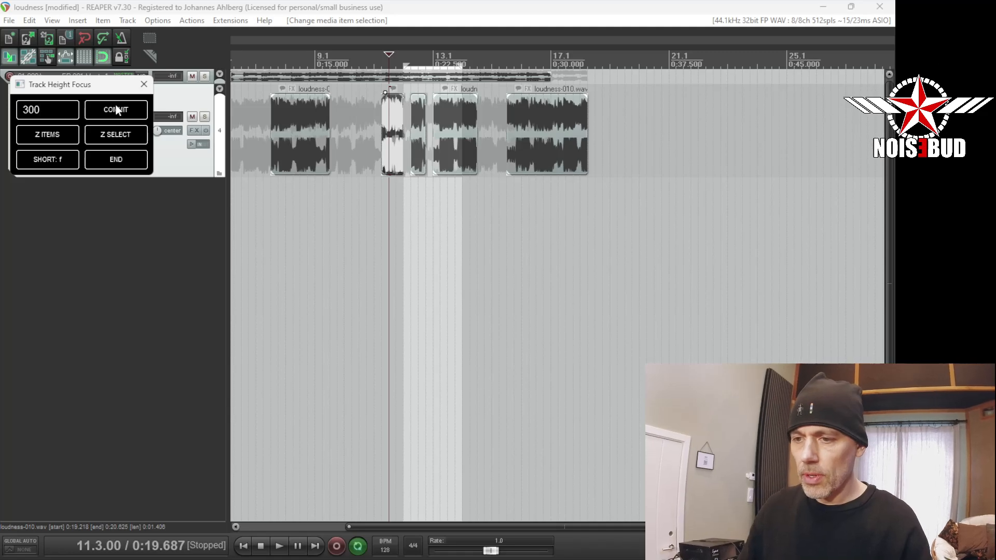
left_click(114, 111)
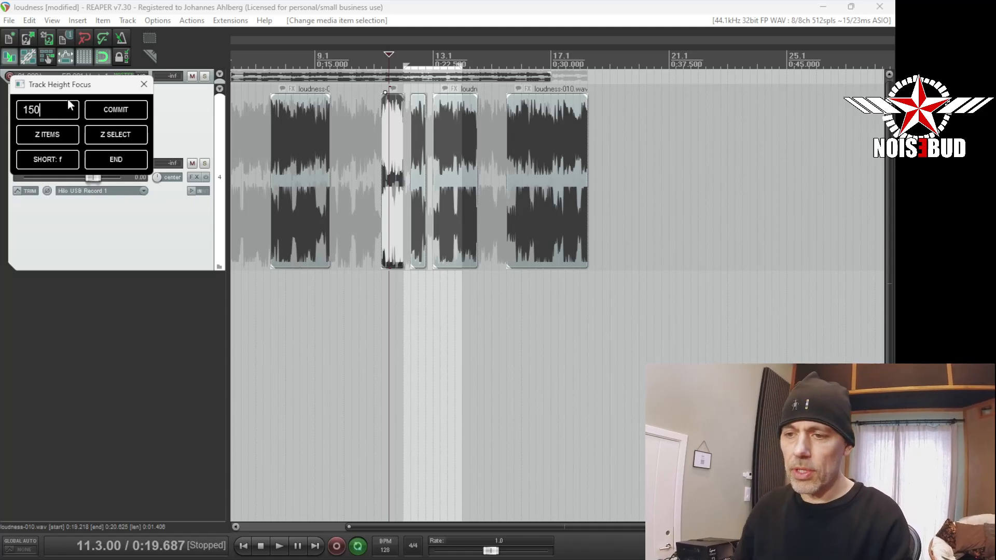
Set the focused track's height back to 150 and end the focus view to show all tracks.
left_click(115, 112)
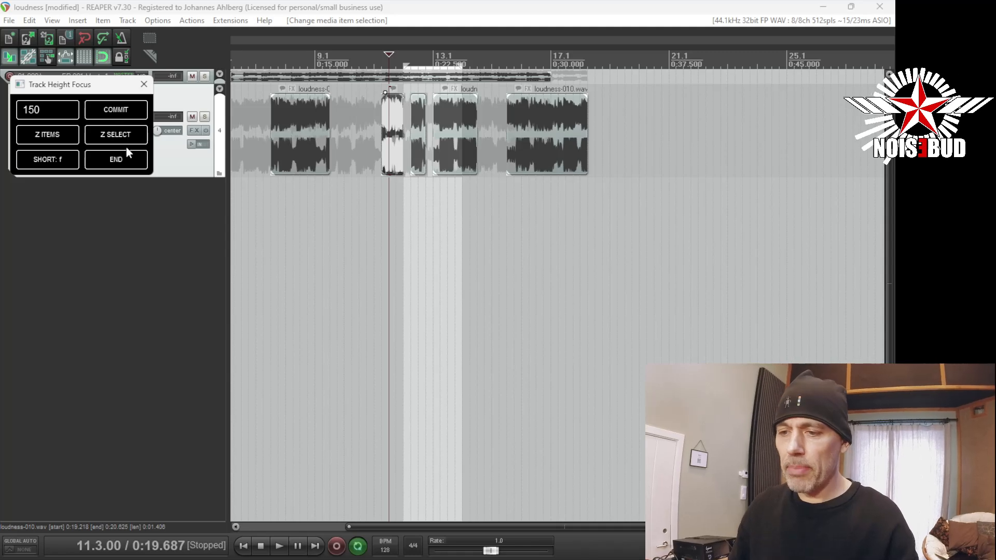
left_click(116, 161)
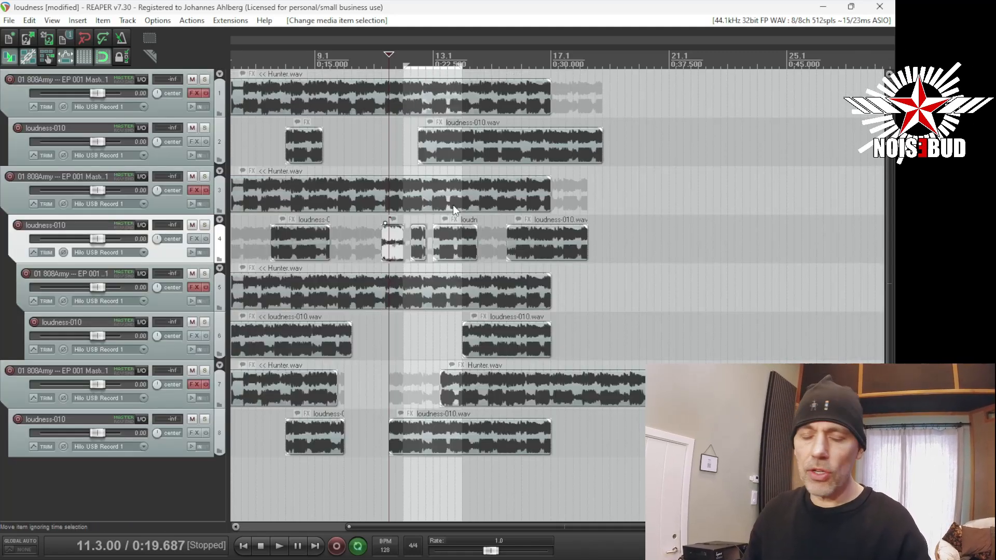
Focus track 1 and cut the portion of Hunter.wav before 11.1.00 into three shorter pieces with gaps between them.
left_click(375, 100)
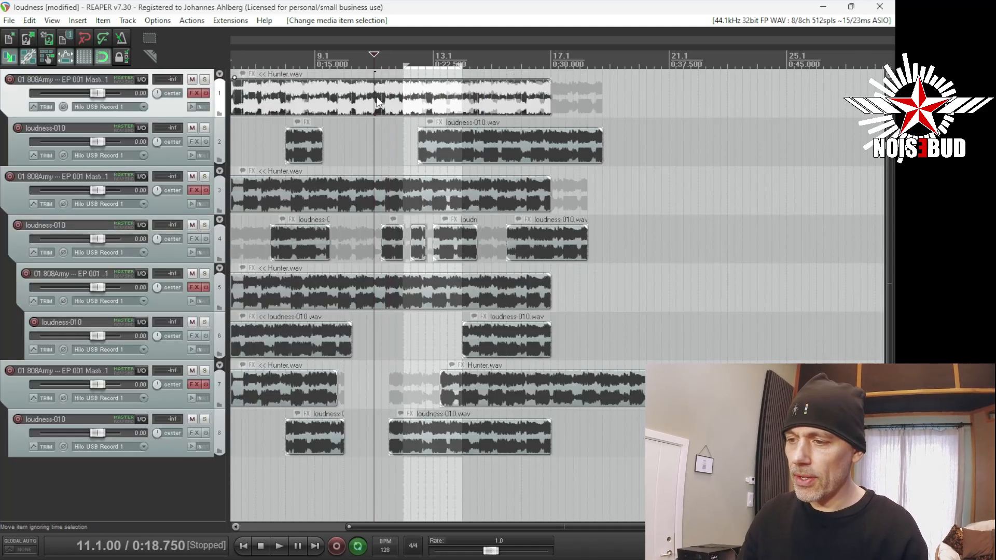
key("f")
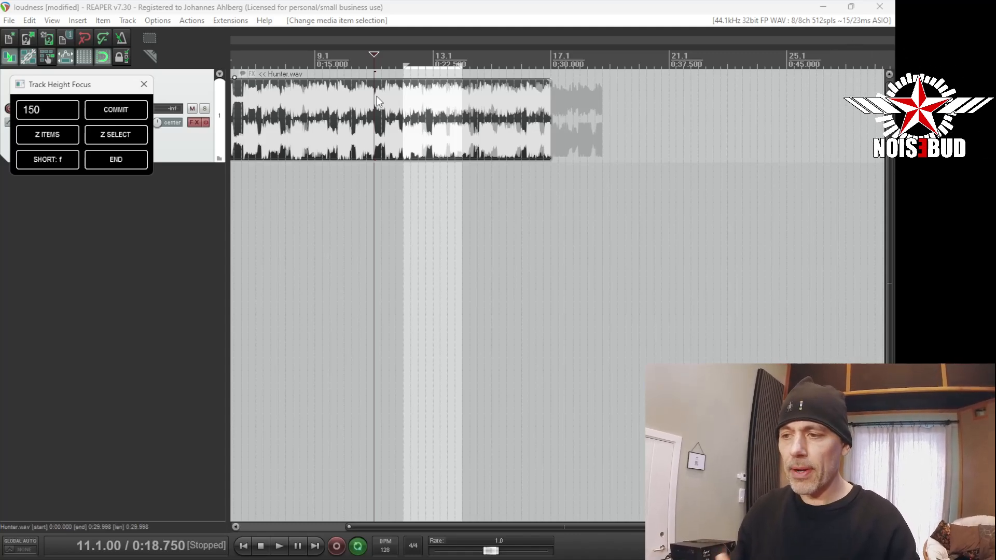
left_click(343, 128)
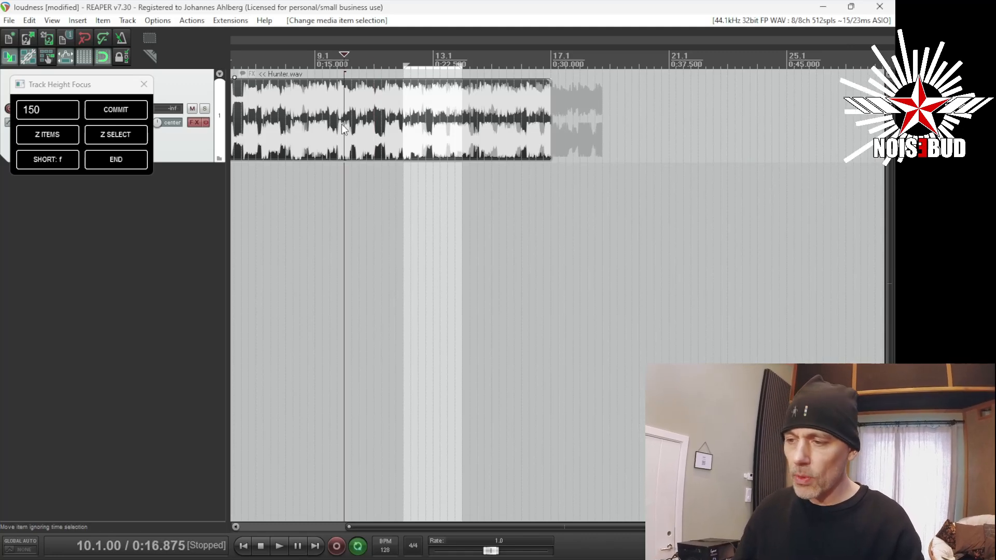
key("s")
left_click_drag(347, 128, 279, 114)
left_click(323, 128)
key("s")
left_click(294, 118)
key("s")
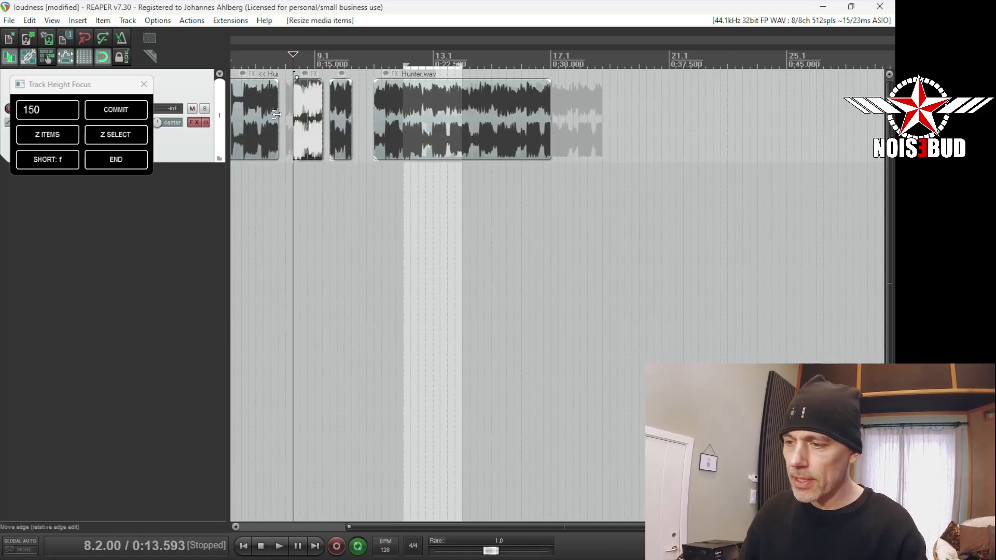
Split the remaining long Hunter.wav item on track 1 and trim the parts to leave a gap between them.
left_click(456, 132)
key("s")
mouse_move(455, 125)
left_mouse_down()
mouse_move(477, 118)
mouse_move(448, 123)
left_mouse_up()
left_click(427, 123)
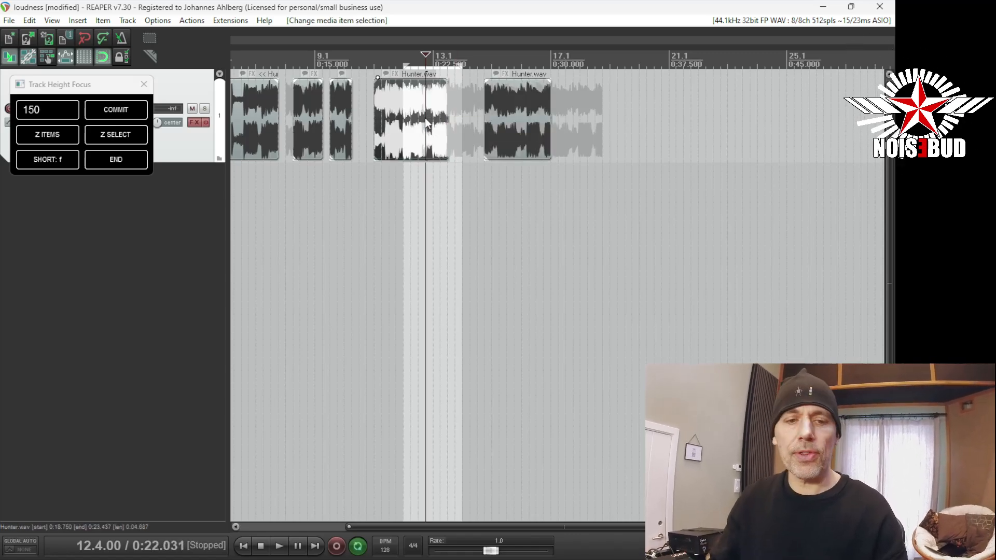
Rerun the Focus script to leave the focus view, choosing a new instance and remembering that answer for the script.
key("f")
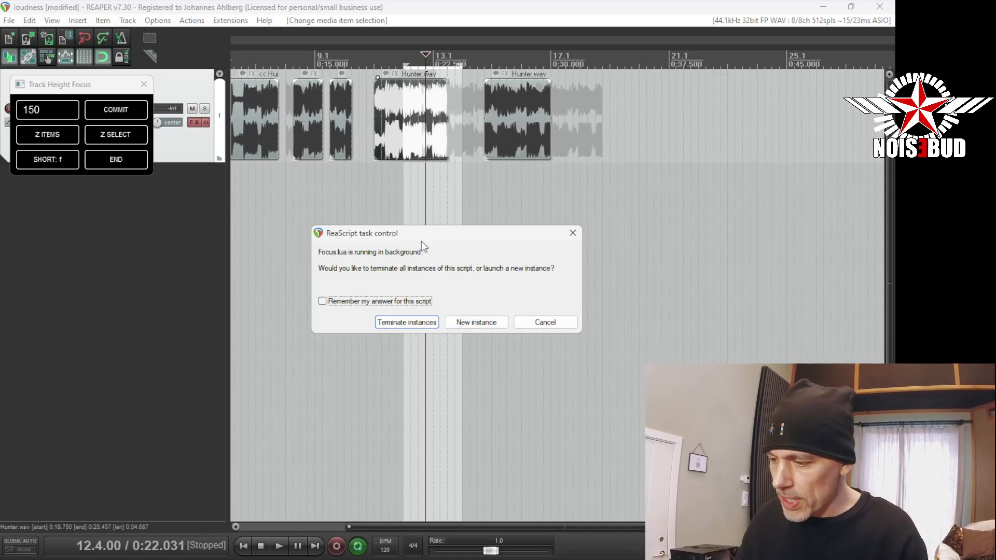
left_click_drag(427, 237, 385, 196)
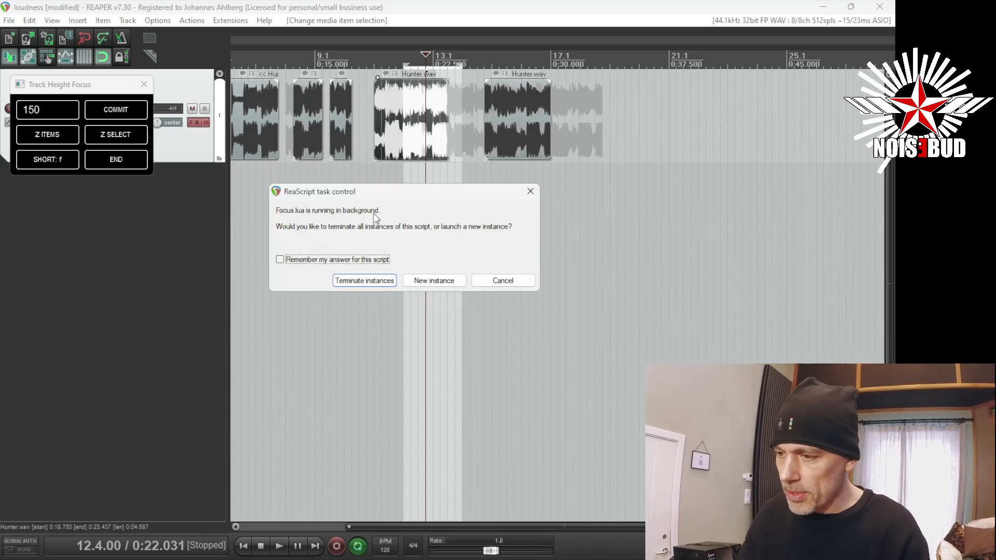
left_click(356, 261)
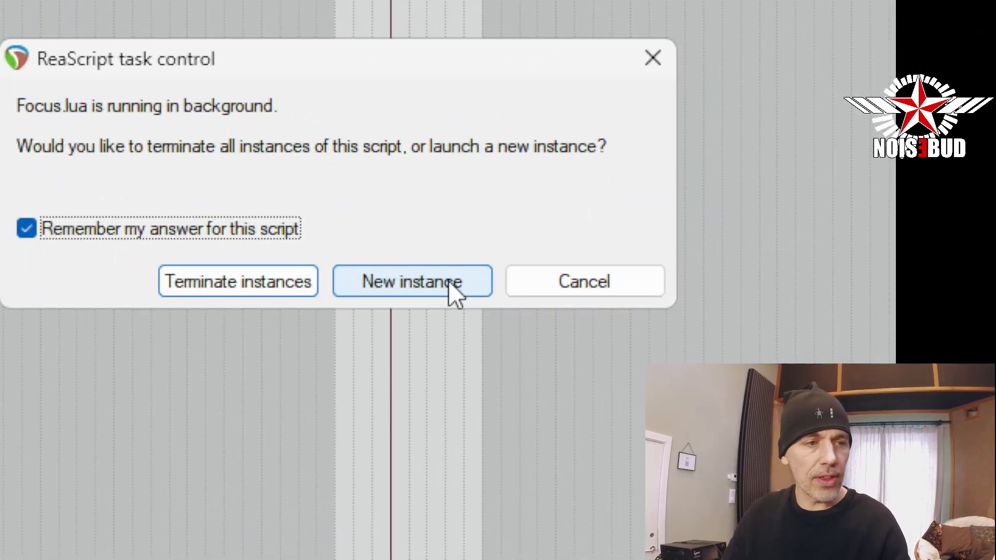
left_click(450, 283)
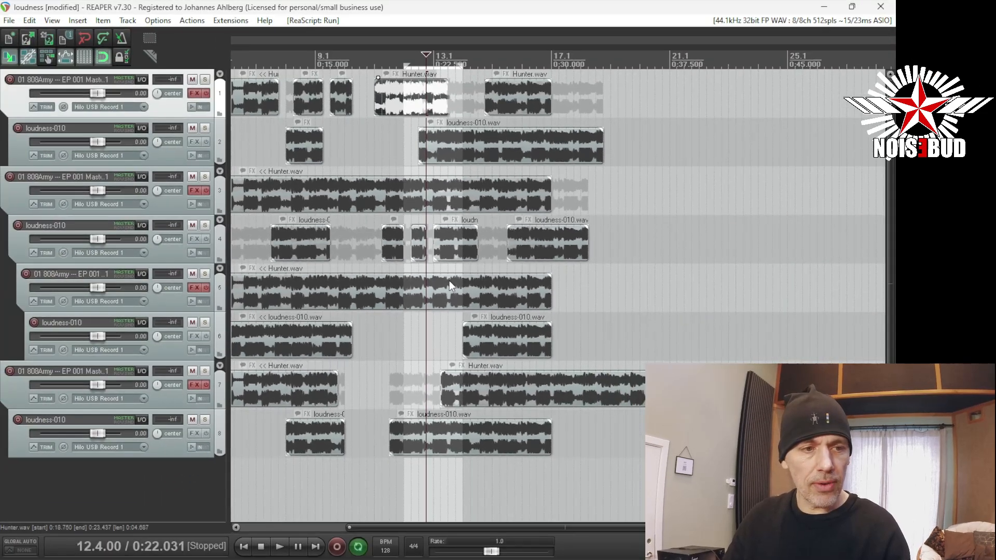
Focus the Hunter.wav item's track 3 and move the Track Height Focus window below the track header.
left_click(404, 202)
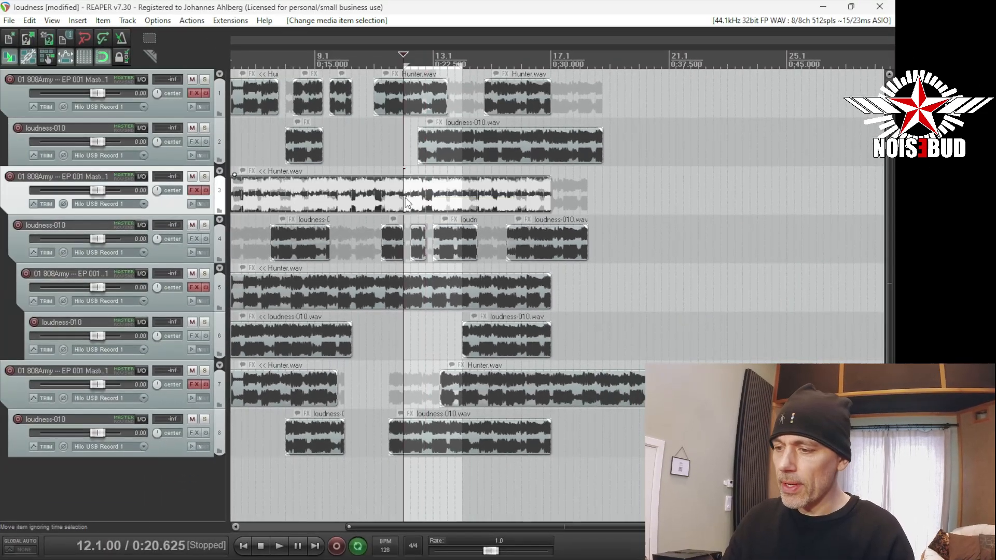
key("f")
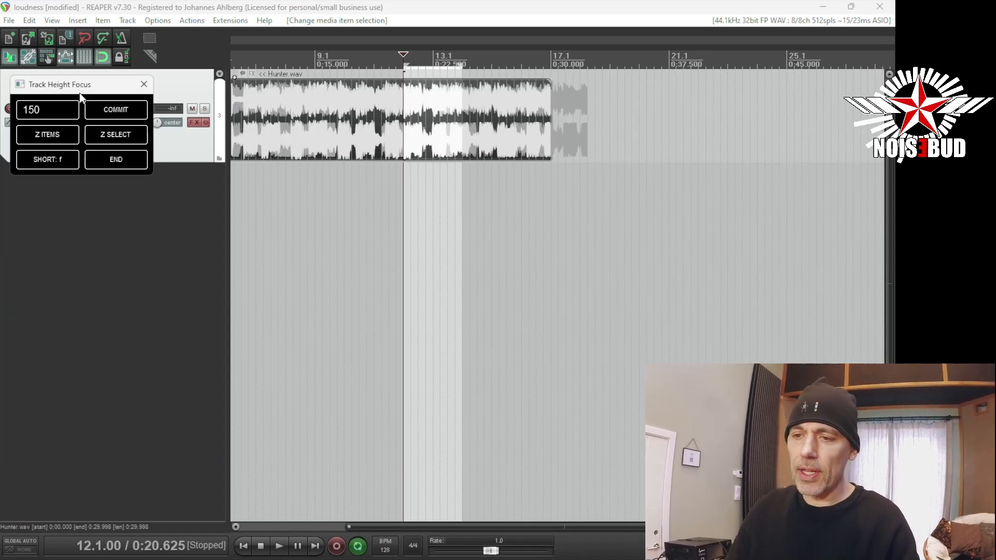
left_click_drag(85, 84, 113, 190)
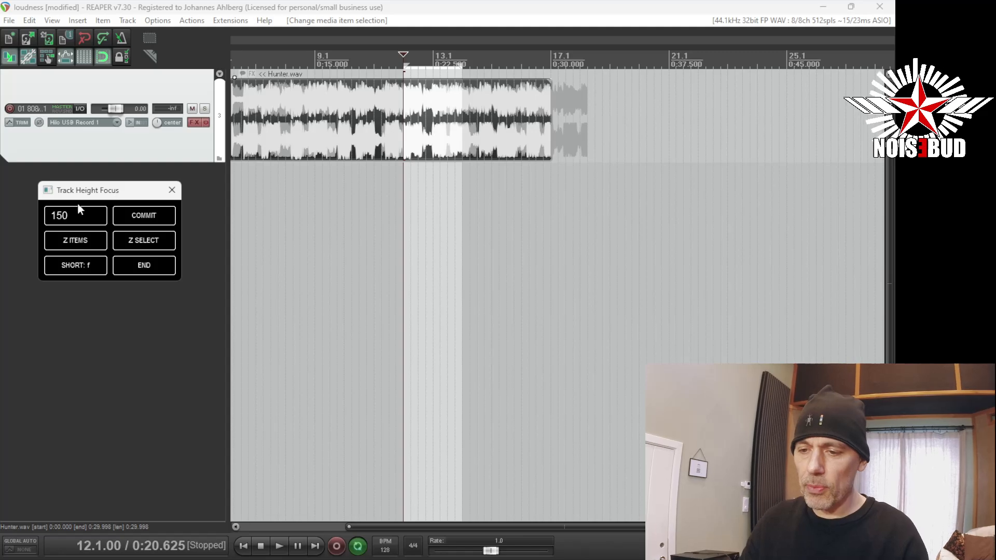
Return focus to the empty arrange area and toggle track 3's focus view repeatedly, ending with all tracks shown.
left_click(416, 196)
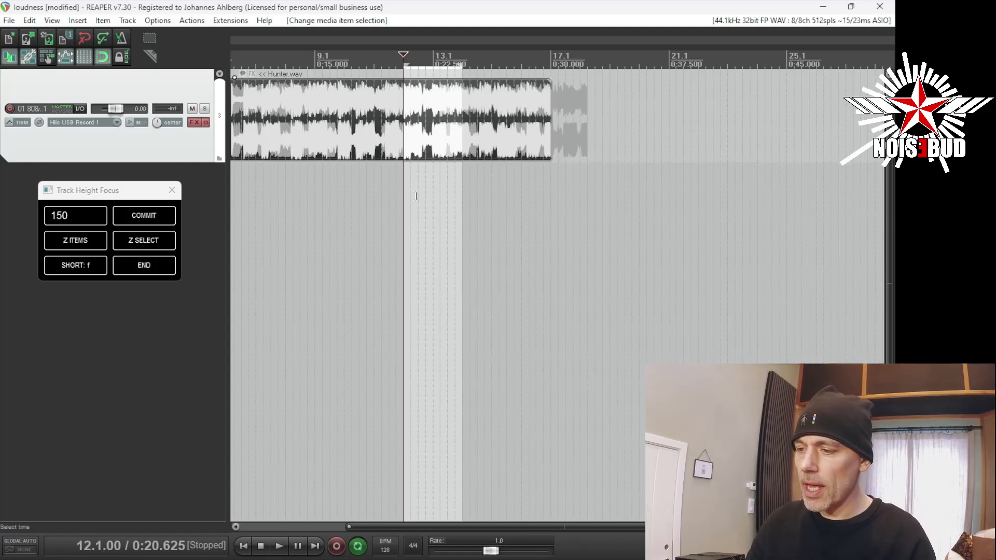
left_click(419, 194)
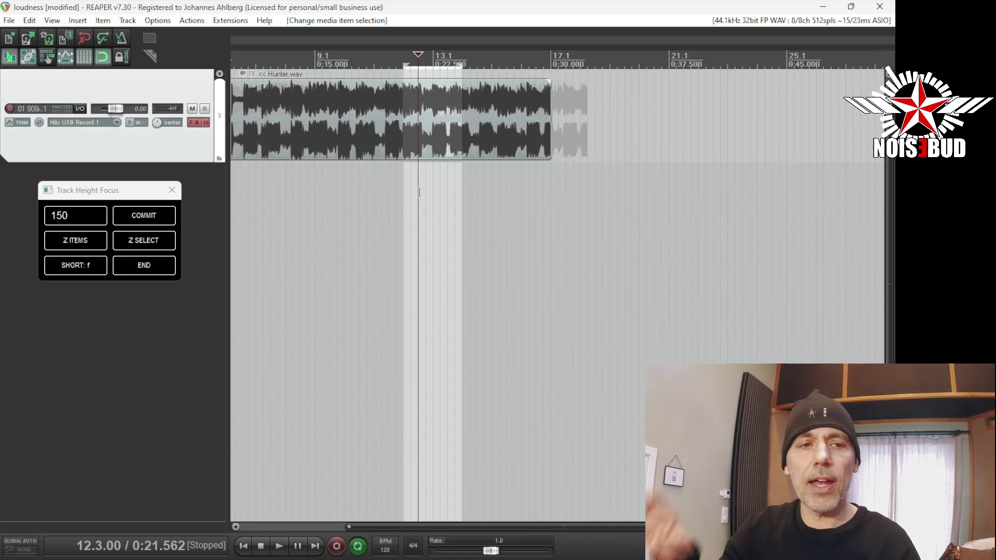
key("f")
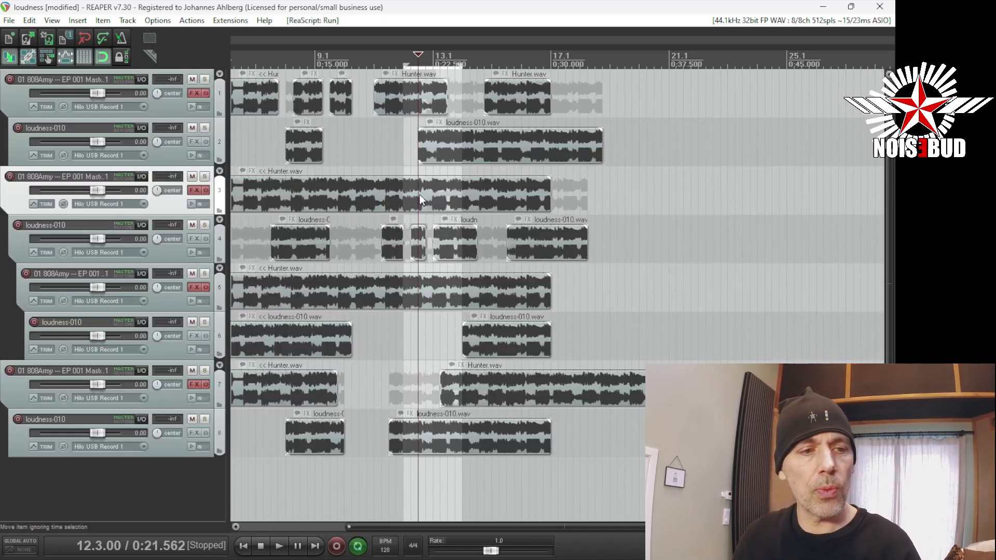
key("f")
key("f")
key("f")
key("f")
key("f")
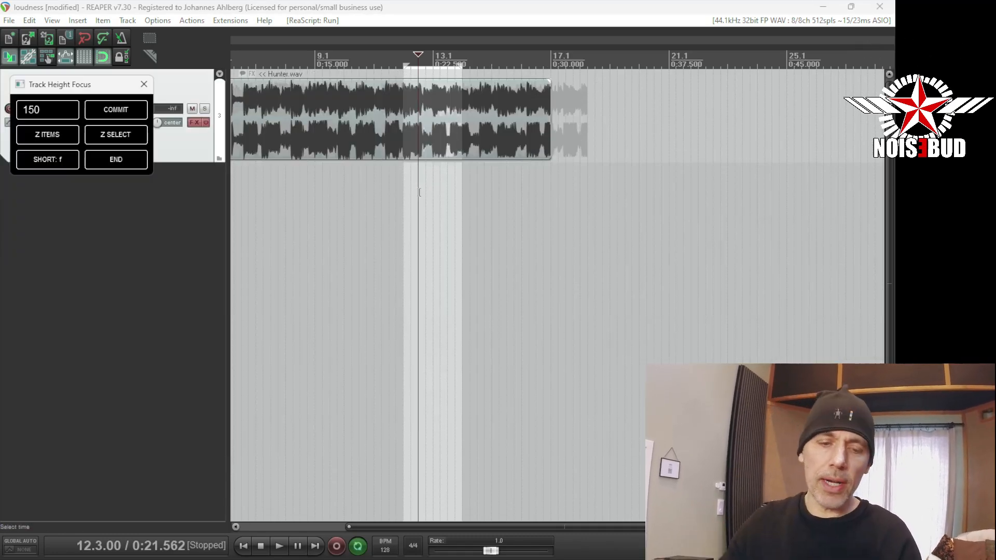
key("f")
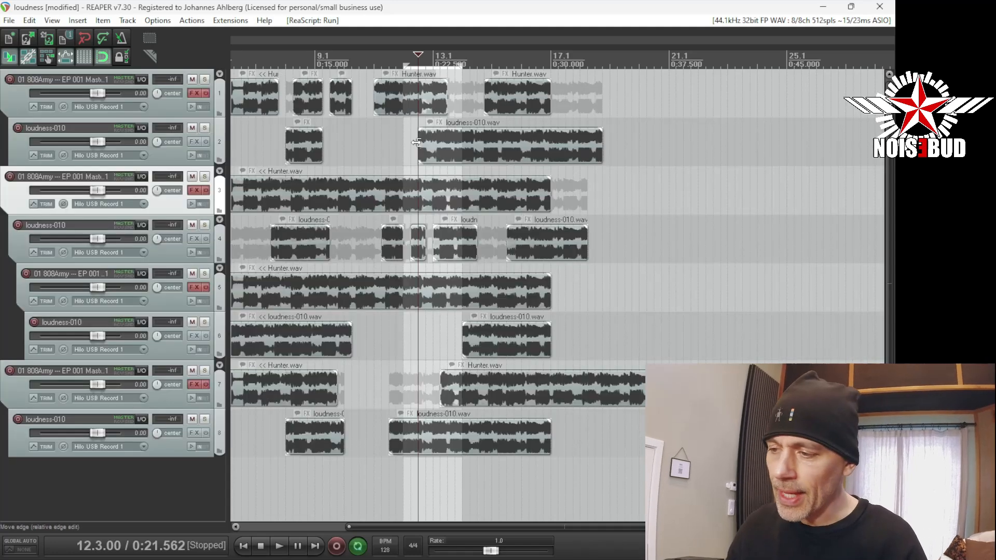
Select the Hunter.wav item on track 3, focus its track, and shift the Track Height Focus window slightly.
left_click(391, 197)
left_click(375, 189)
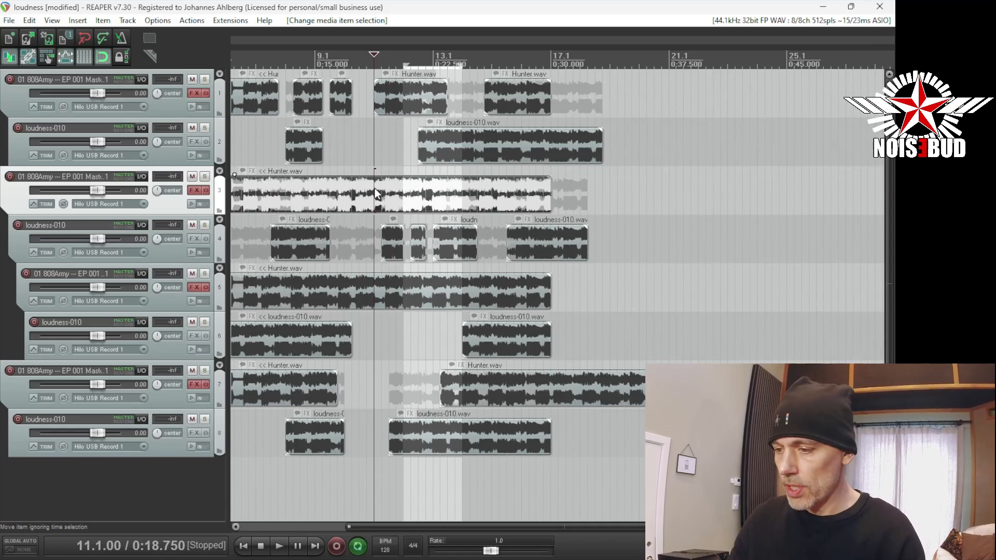
key("f")
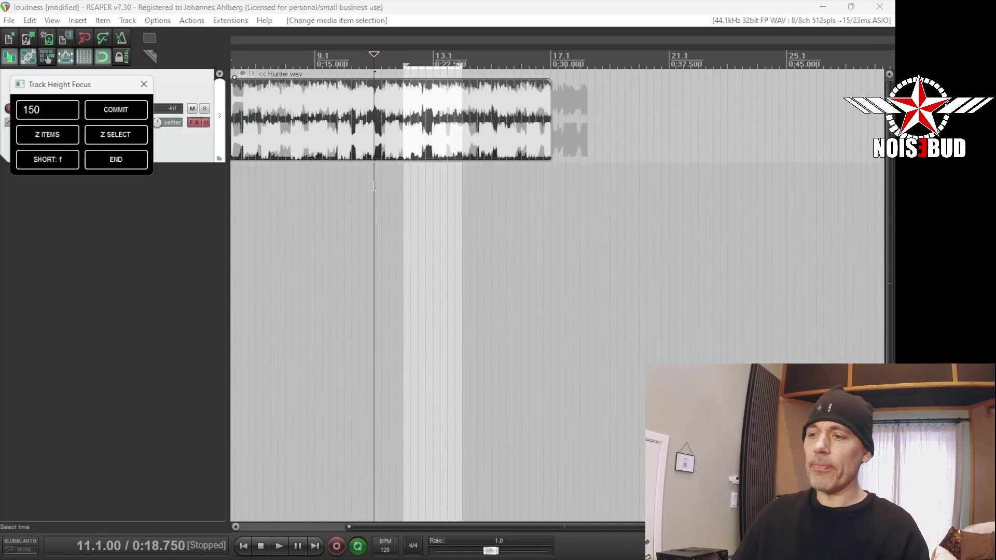
left_click_drag(74, 88, 105, 103)
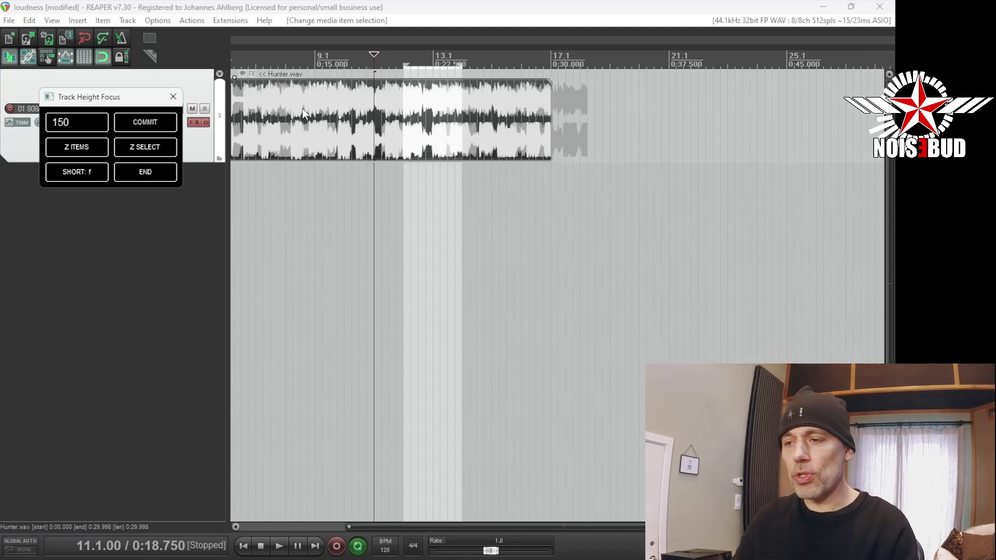
Restore the focus window's shortcut to f after trying 5, and close the window.
key("5")
left_click(88, 176)
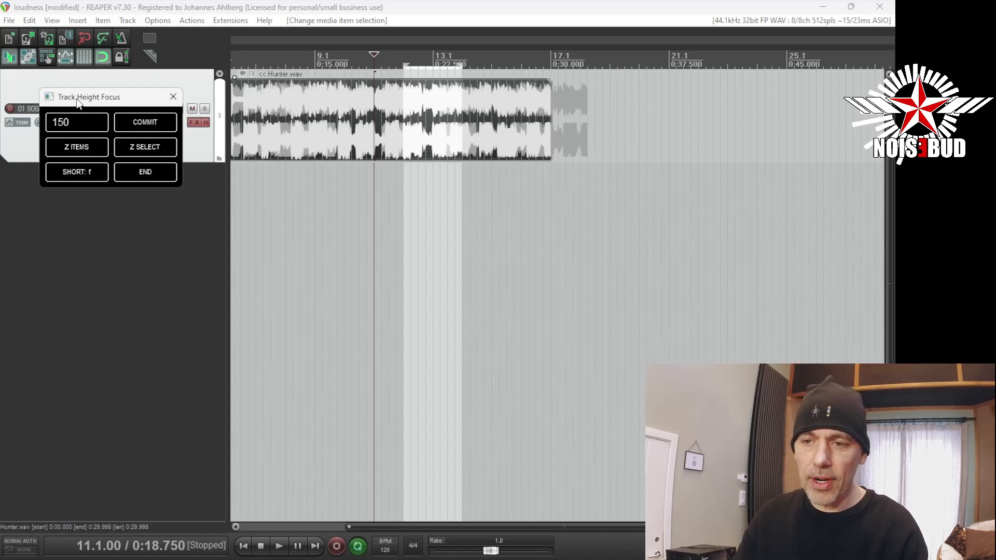
left_click(172, 96)
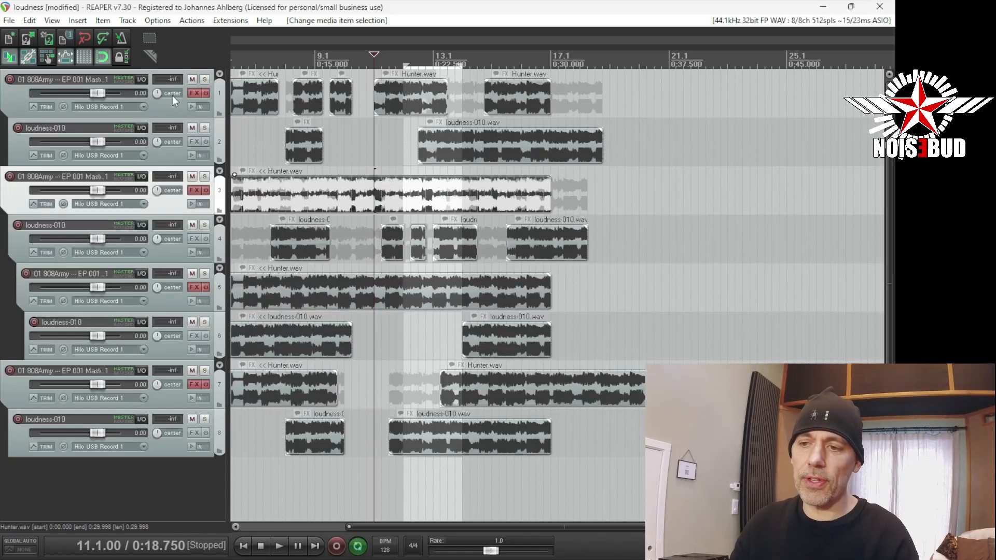
Select the Hunter.wav item on track 3, focus its track, end and restart the focus view, and restore all tracks.
left_click(337, 194)
key("f")
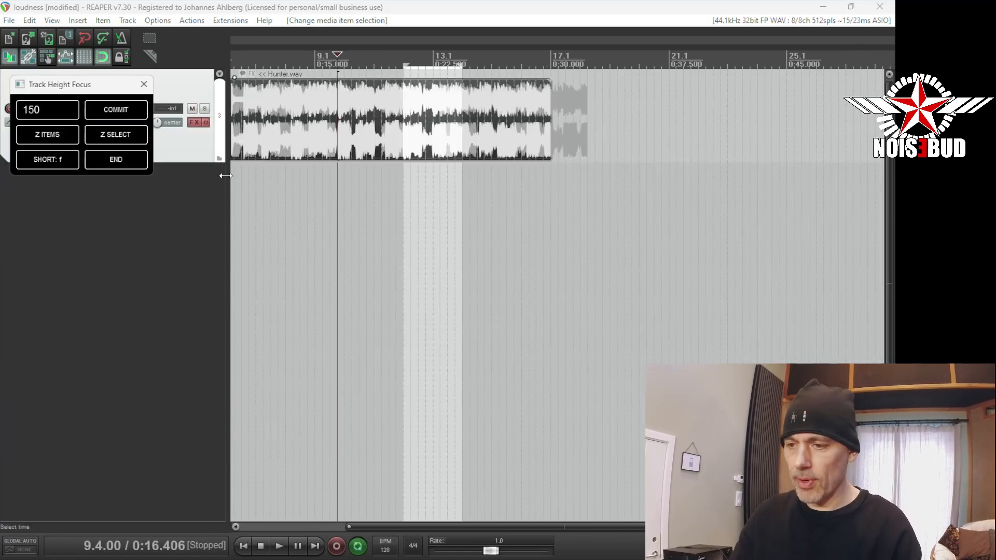
left_click(123, 157)
key("f")
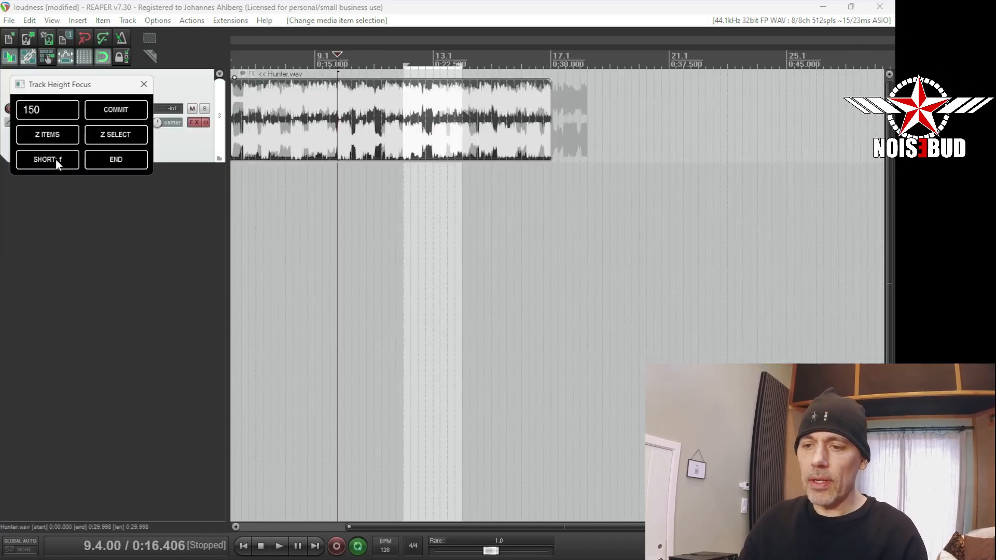
key("f")
Place the edit cursor at 10.2.00 in an empty part of track 2, focus that track, and restore all tracks.
left_click(351, 150)
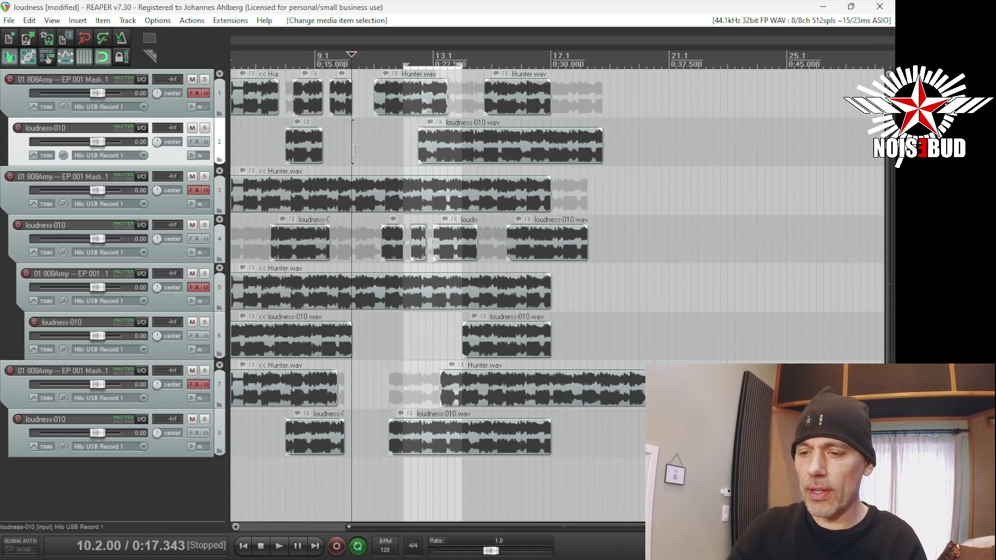
key("f")
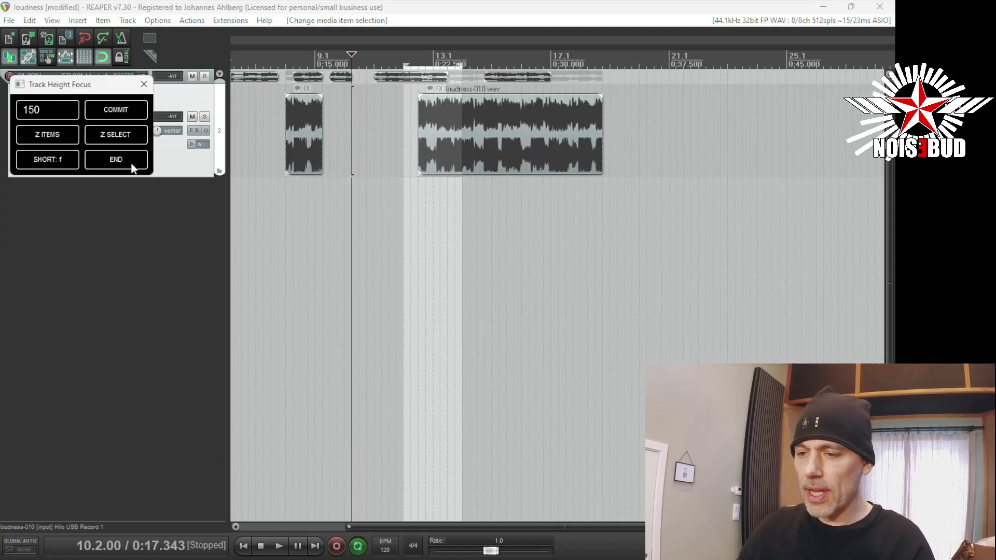
left_click(351, 138)
key("f")
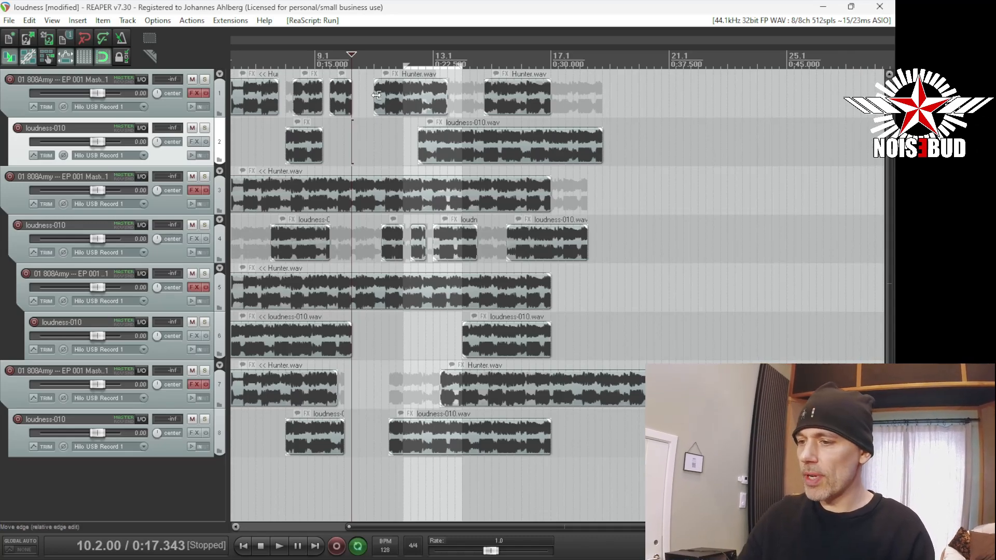
Try to focus track 1 by marquee-selecting only its first three visible items, and return to all tracks.
left_click_drag(361, 88, 252, 98)
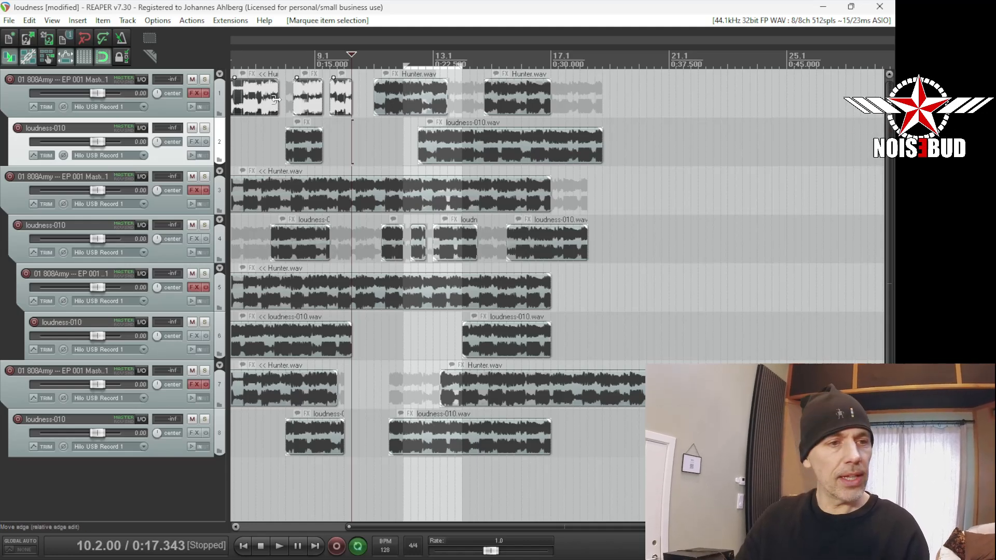
key("f")
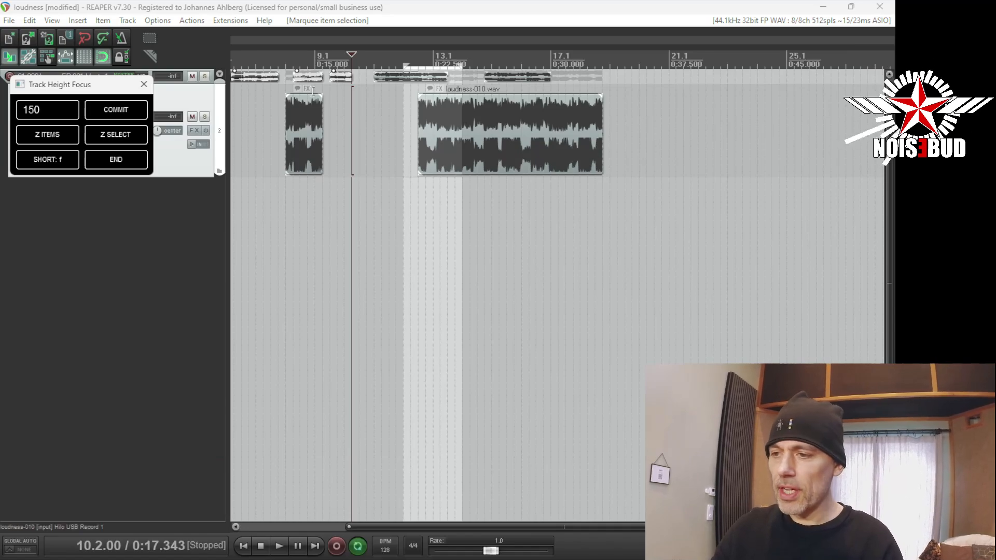
key("f")
Make track 1 active, marquee-select its first three Hunter.wav items, focus the track, and zoom to the selected items.
left_click(309, 93)
left_click_drag(362, 90, 259, 95)
key("f")
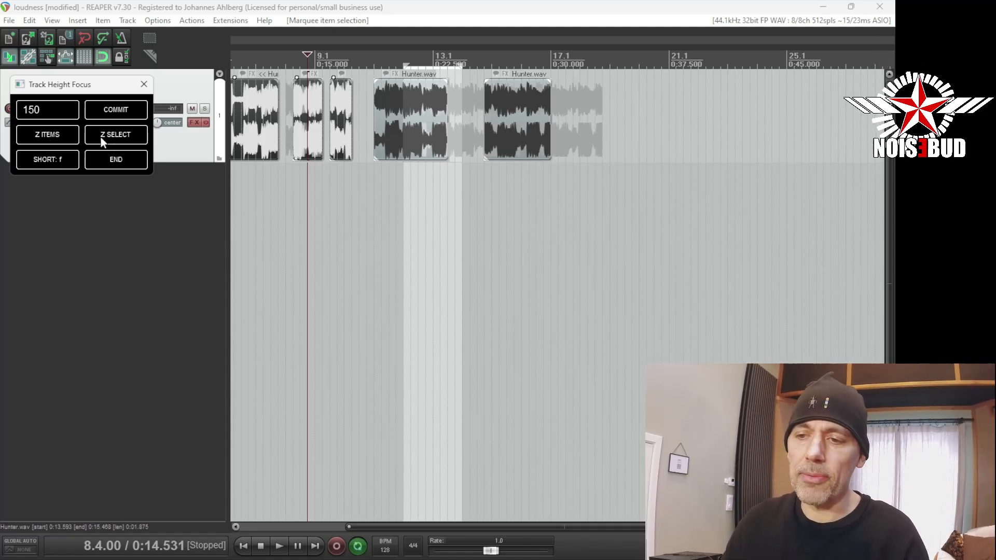
left_click(62, 140)
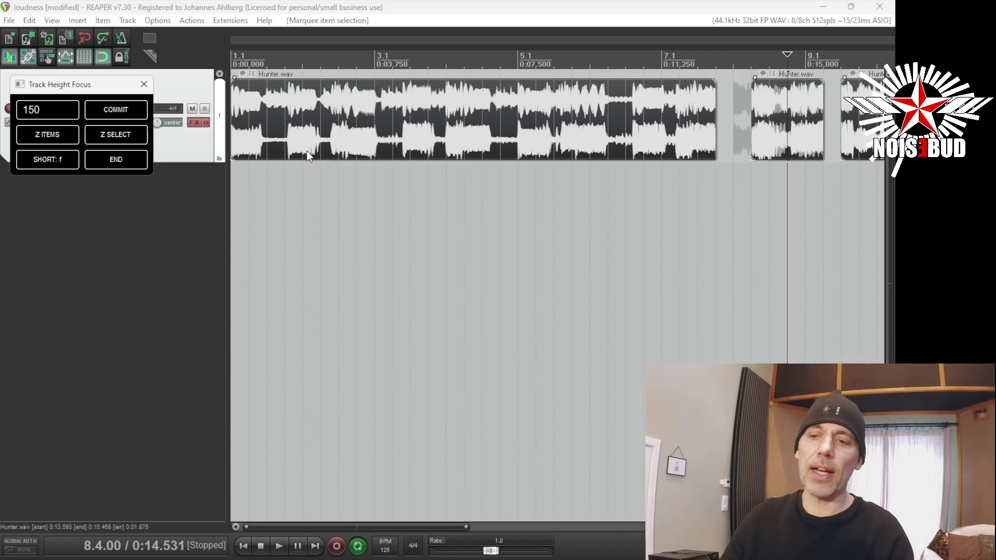
Select only the short third Hunter.wav item on focused track 1 and zoom to it.
scroll(307, 151, "down", 5)
left_click(466, 116)
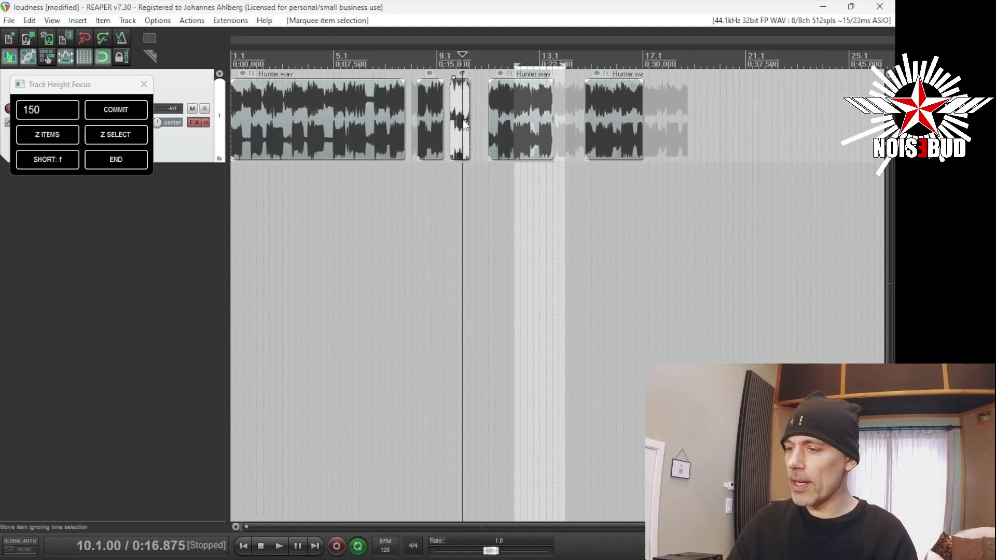
left_click(66, 136)
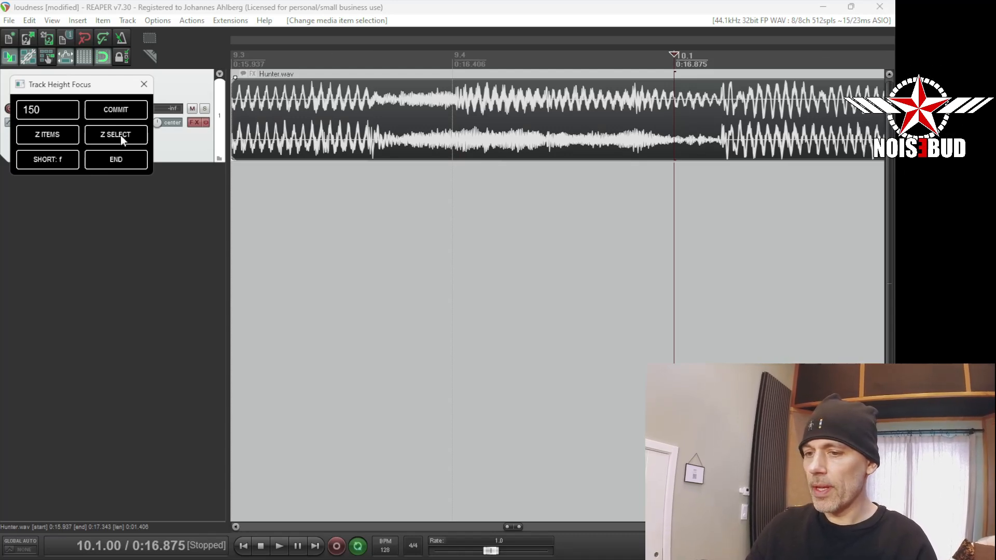
Create a time selection spanning track 1's second and third items, about bars 7 to 10, and zoom to it.
scroll(436, 111, "down", 10)
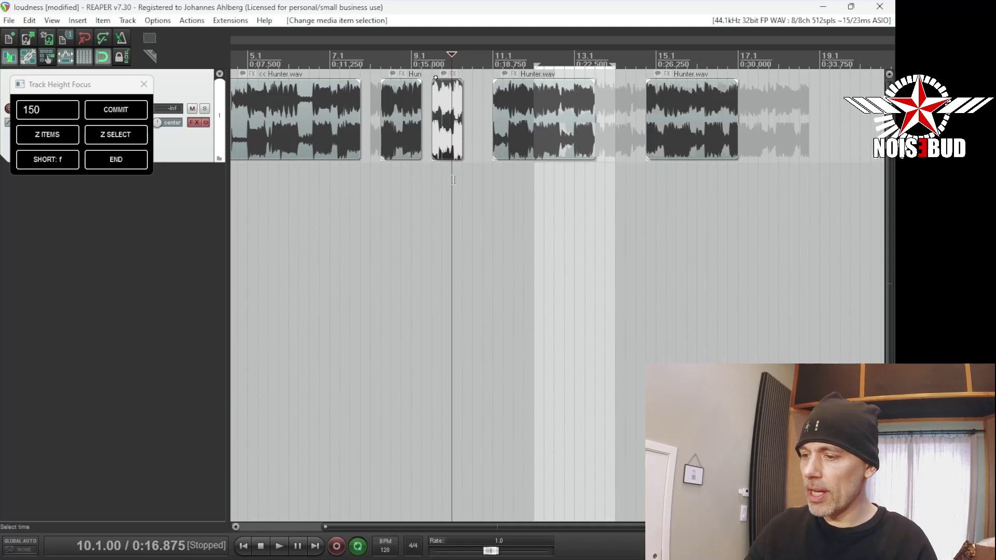
left_click_drag(462, 176, 335, 178)
left_click(126, 136)
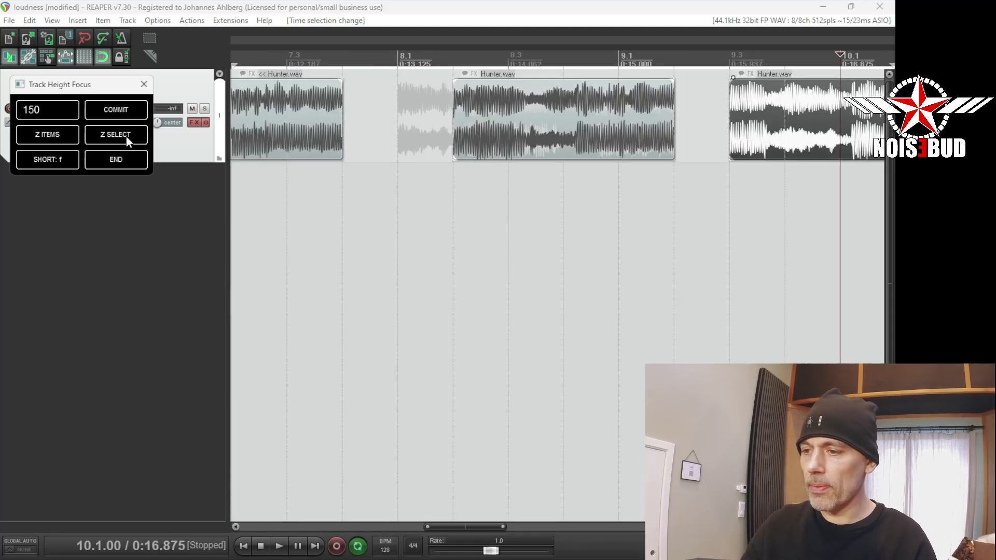
Create a time selection from the end of track 1's third item to bar 13.1 and zoom to it.
scroll(485, 256, "down", 10)
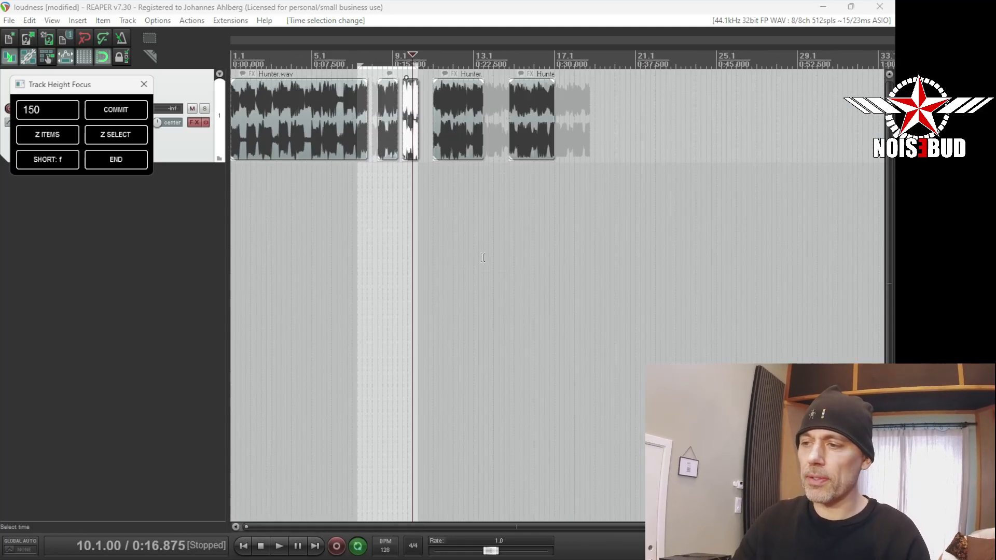
left_click_drag(474, 249, 419, 239)
left_click(131, 134)
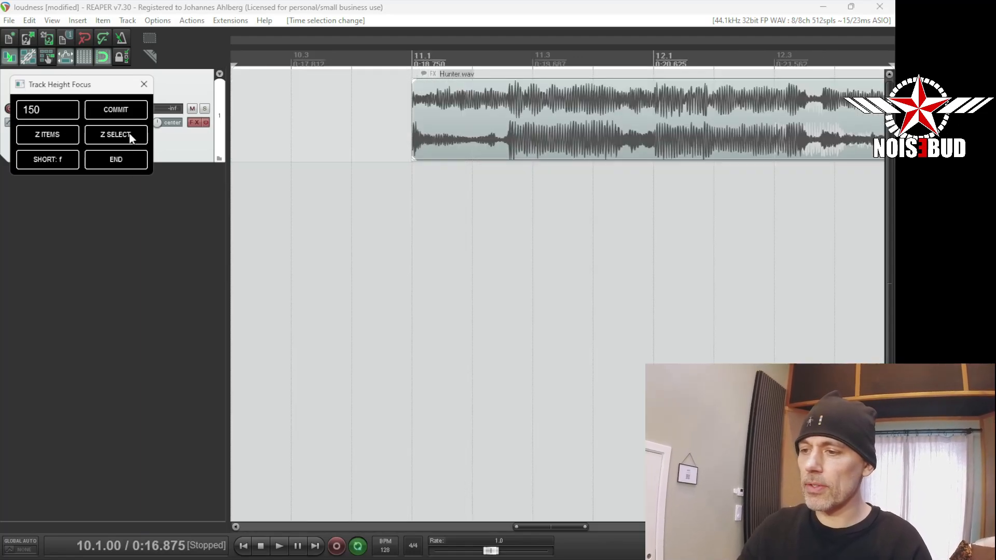
Deselect track 1's item, return the edit cursor to the project start, and toggle the focus view, ending with all tracks shown.
scroll(271, 135, "down", 5)
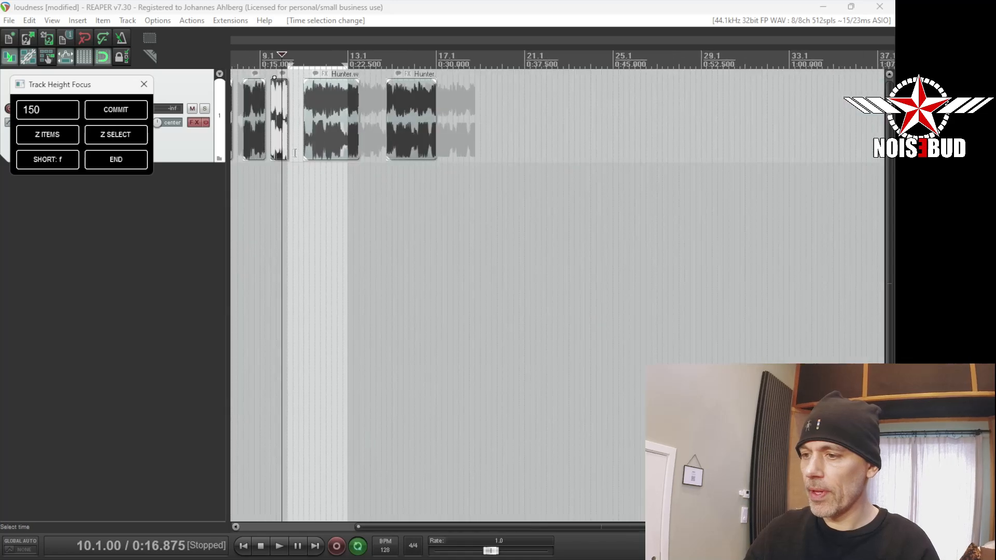
scroll(270, 171, "down", 3)
left_click(269, 199)
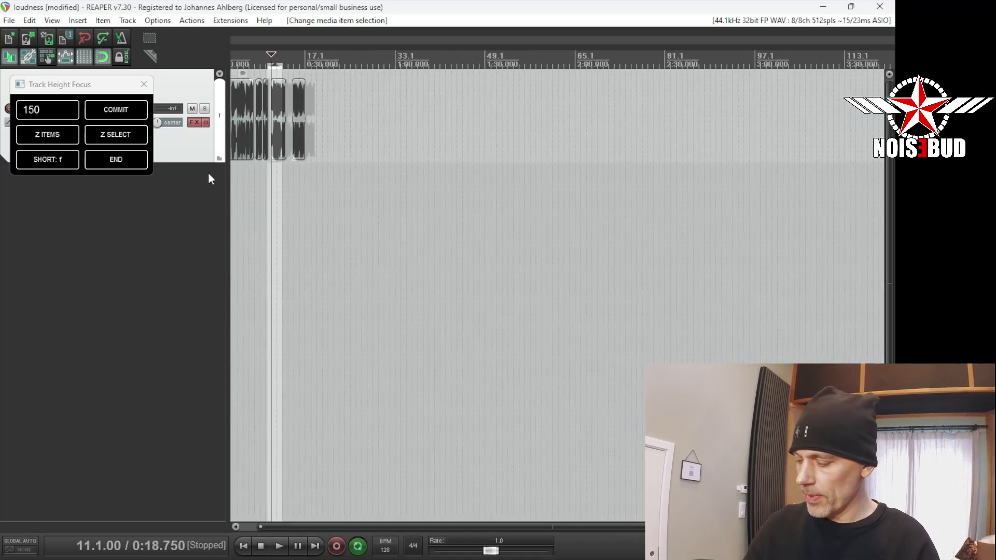
key("Home")
key("f")
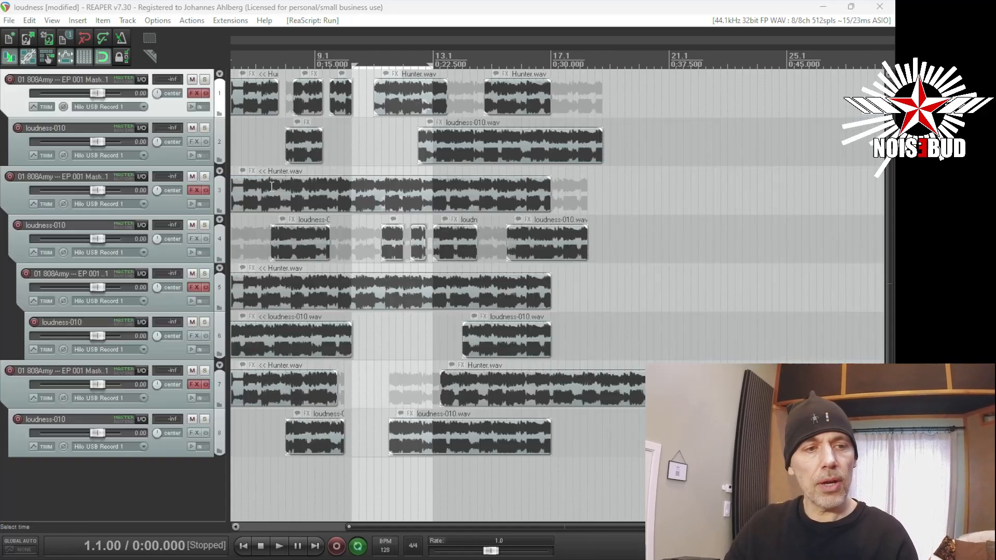
key("f")
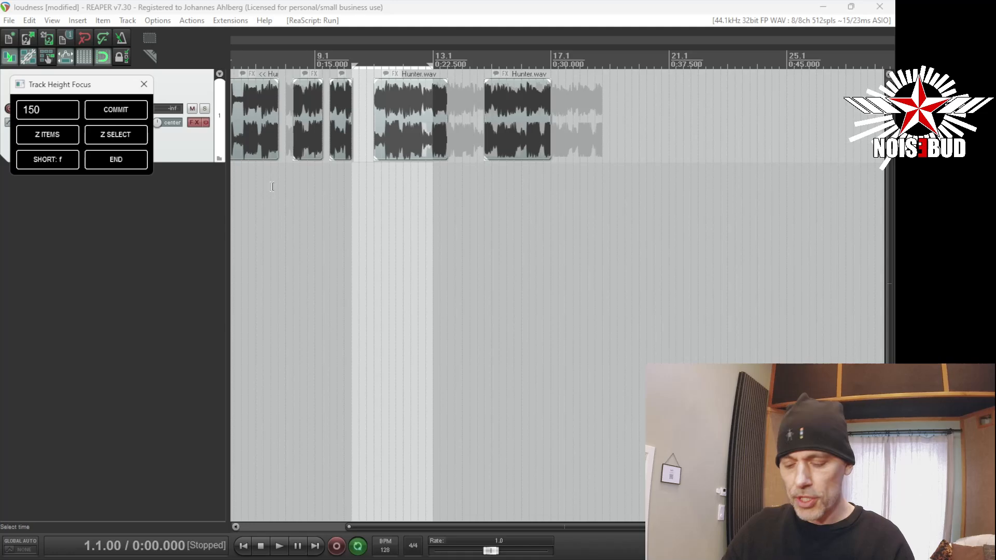
key("f")
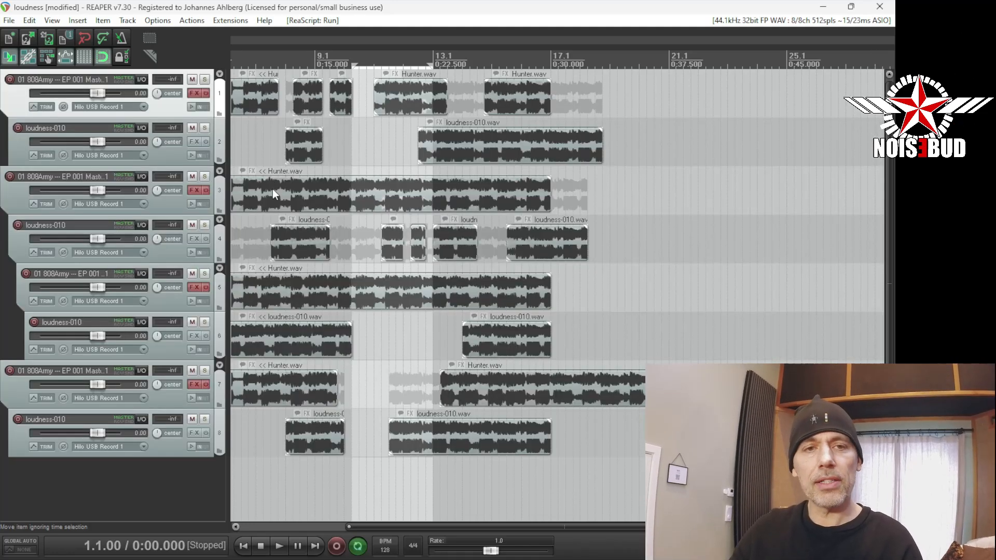
Select the loudness-010.wav item at bar 13 on track 4, focus its track, zoom to the item, and restore all tracks.
left_click(452, 243)
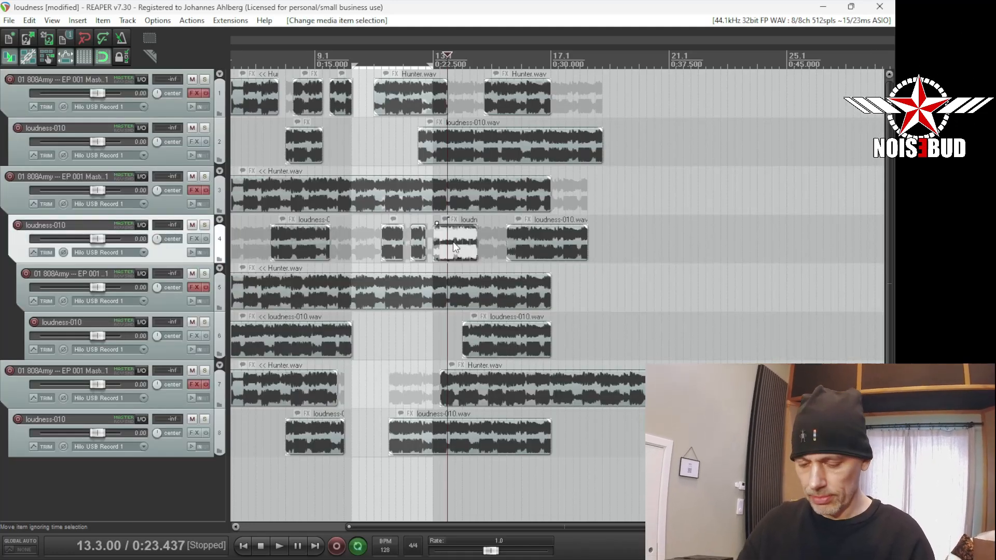
key("f")
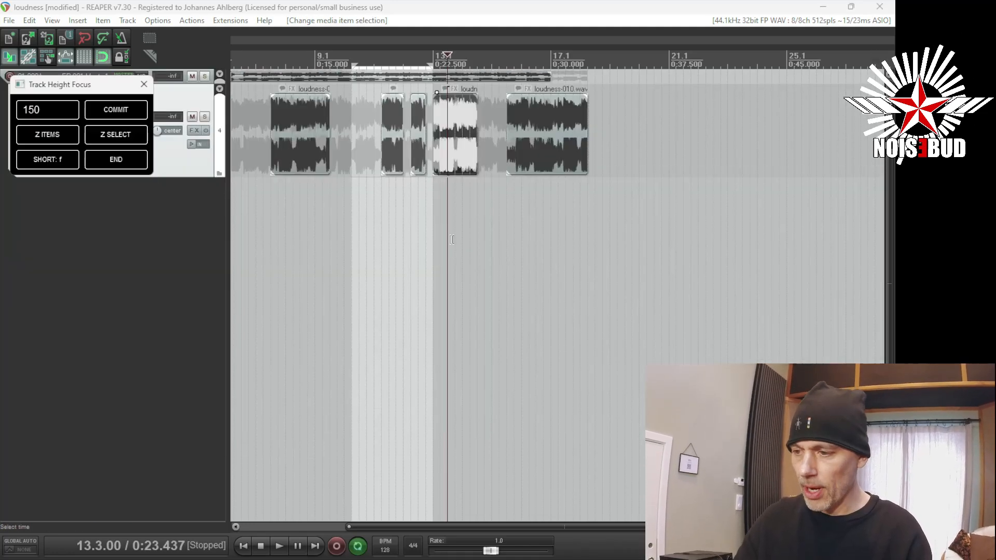
left_click(37, 141)
scroll(350, 127, "down", 5)
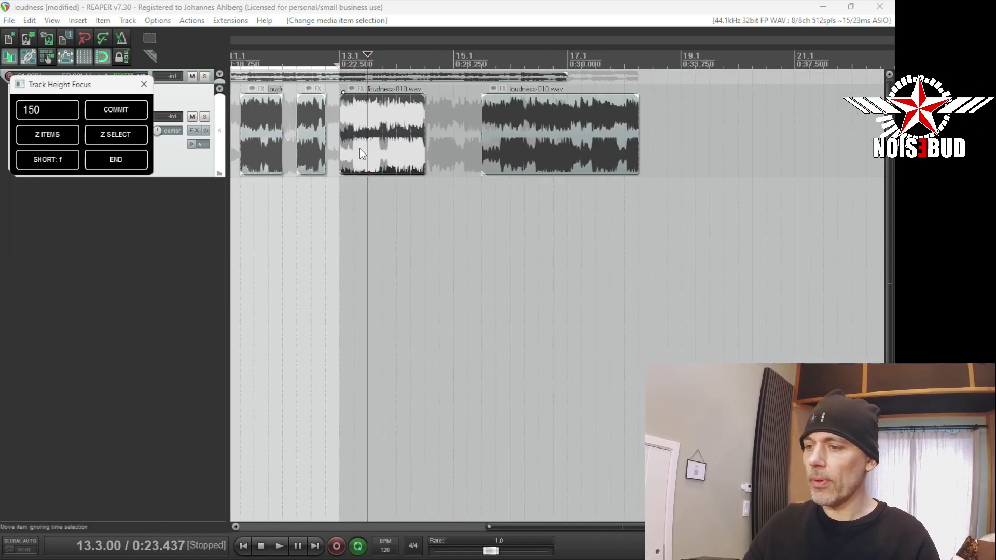
key("f")
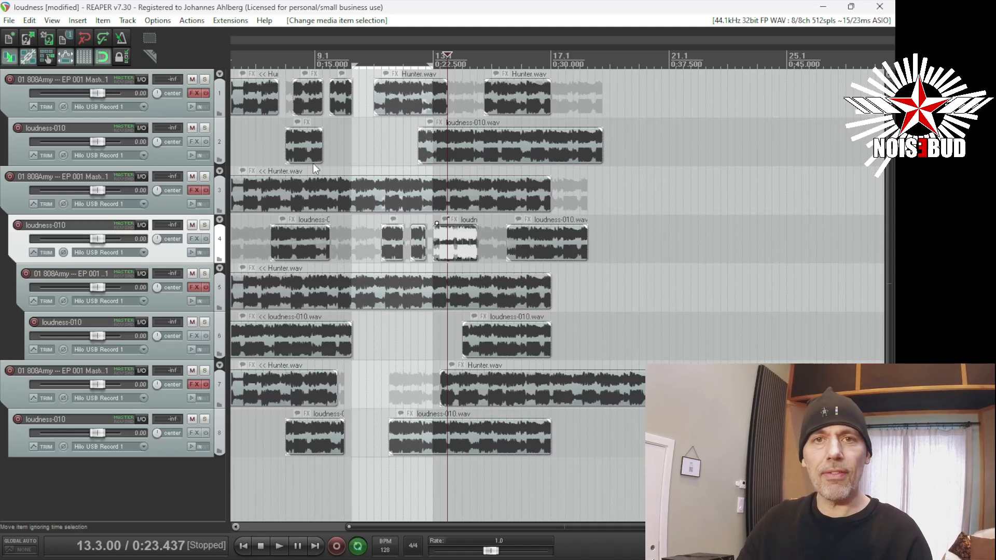